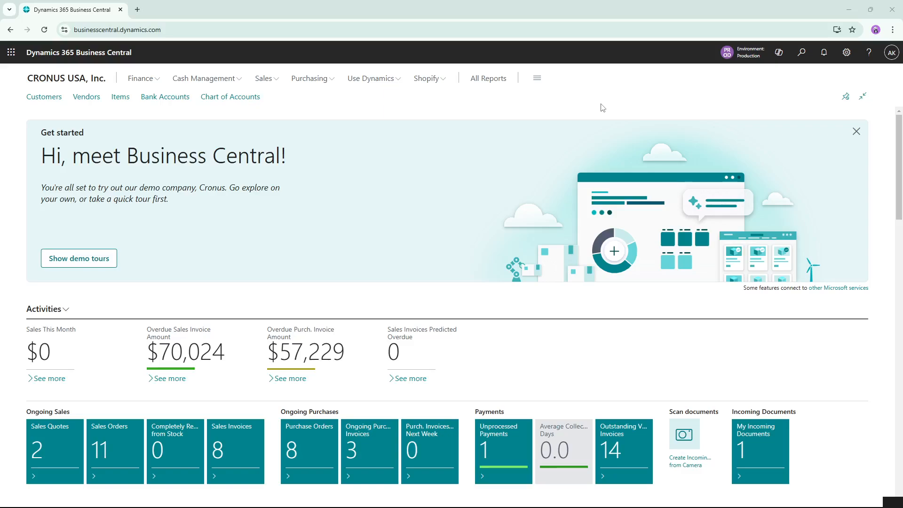
View the Copilot chat pane with its suggested prompts and close it again
left_click(779, 54)
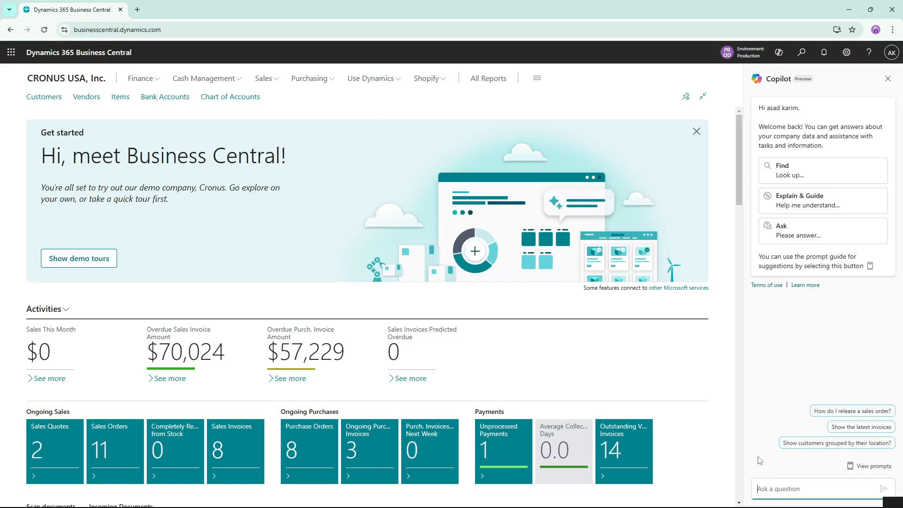
left_click(887, 82)
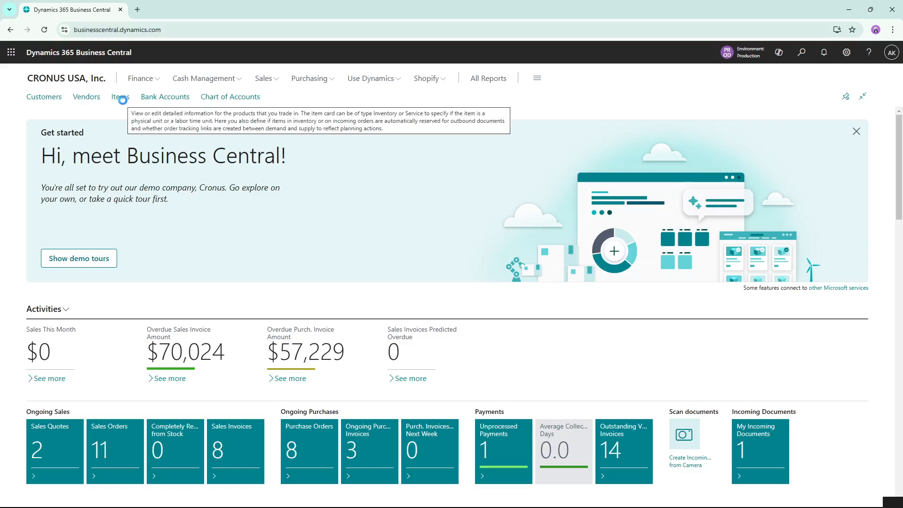
Open the Items list and switch it from analysis mode to the regular list view
left_click(123, 103)
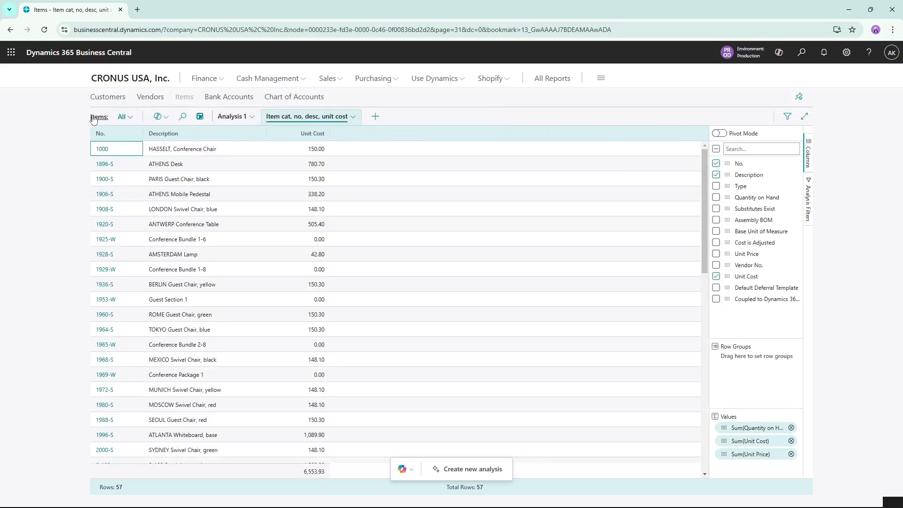
left_click(201, 117)
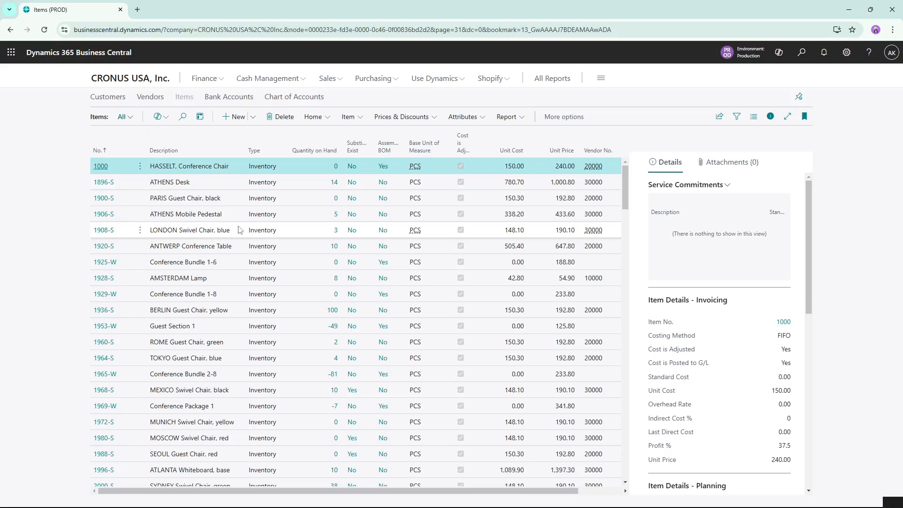
Look through the Items list and the selected item's invoicing, planning, attribute and forecast details
scroll(304, 212, "down", 1)
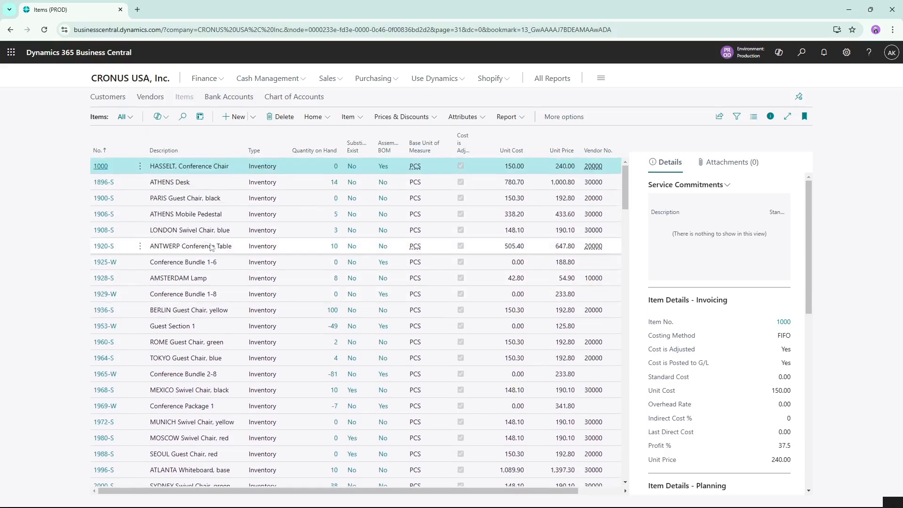
scroll(191, 221, "down", 4)
scroll(191, 221, "down", 5)
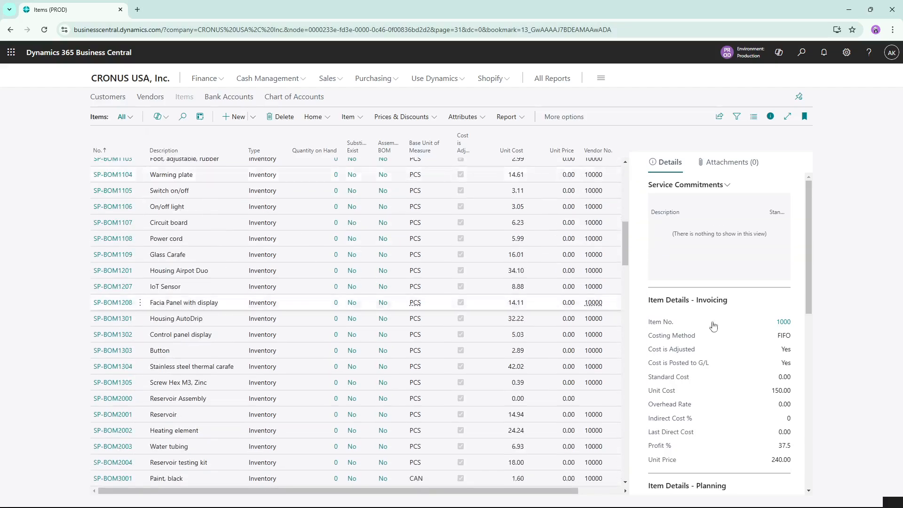
scroll(767, 264, "down", 3)
scroll(767, 264, "down", 5)
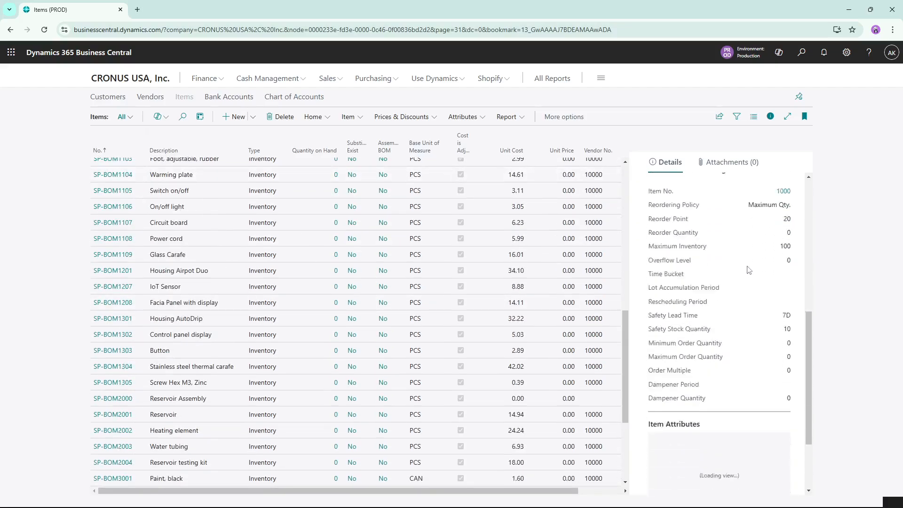
left_click(768, 117)
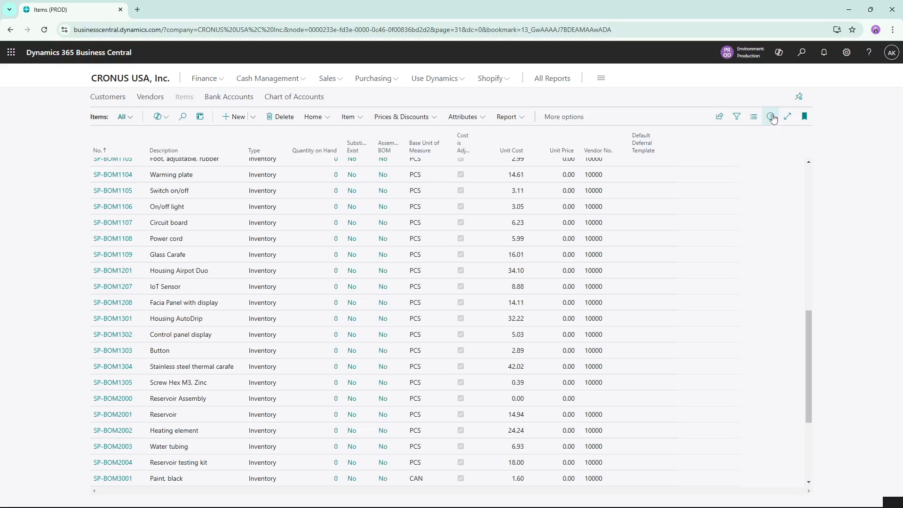
left_click(769, 117)
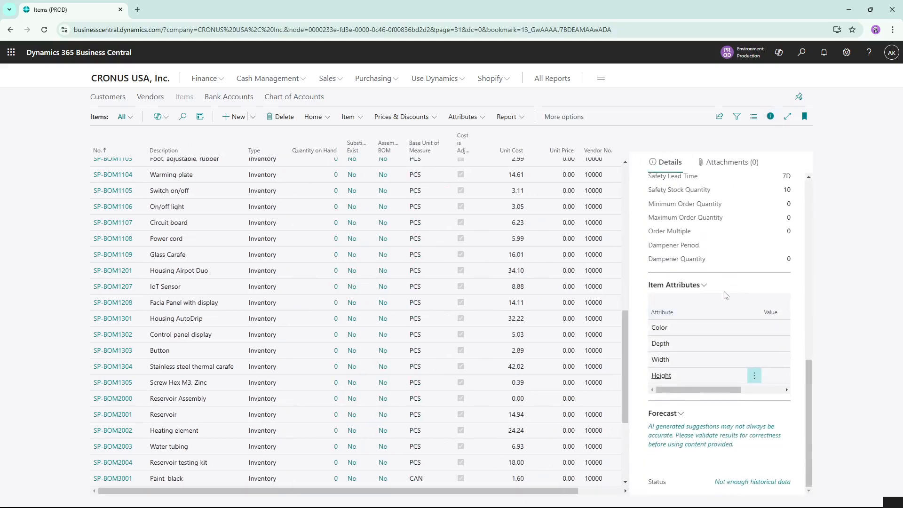
scroll(729, 301, "up", 5)
scroll(729, 320, "up", 3)
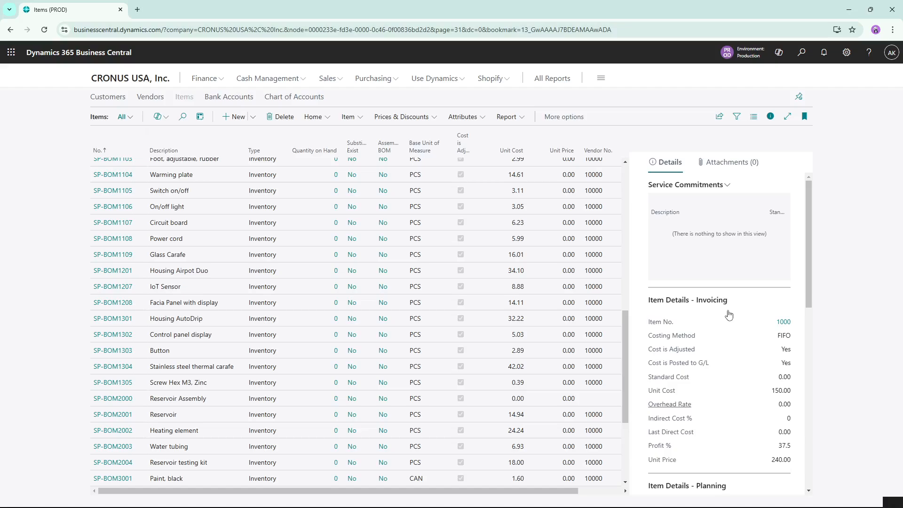
scroll(141, 259, "up", 10)
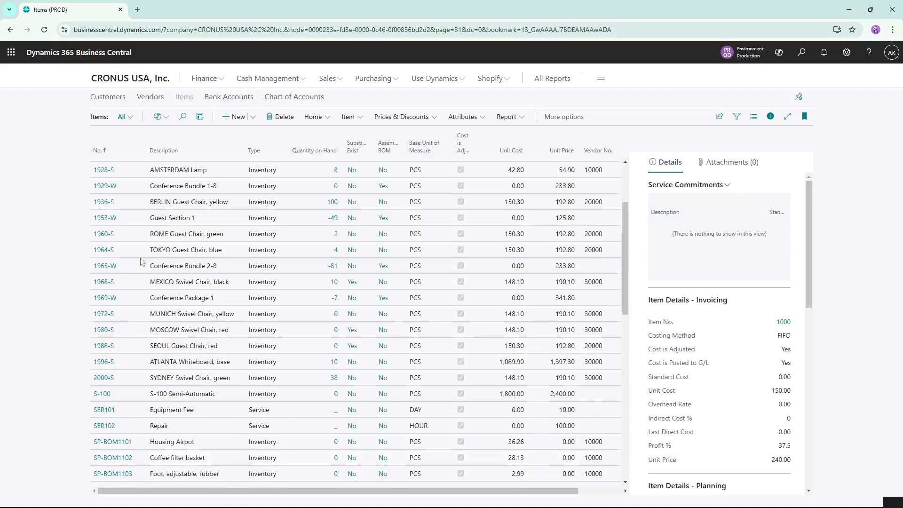
Open the item card of 1896-S ATHENS Desk and create a Copilot draft of its marketing text
left_click(104, 181)
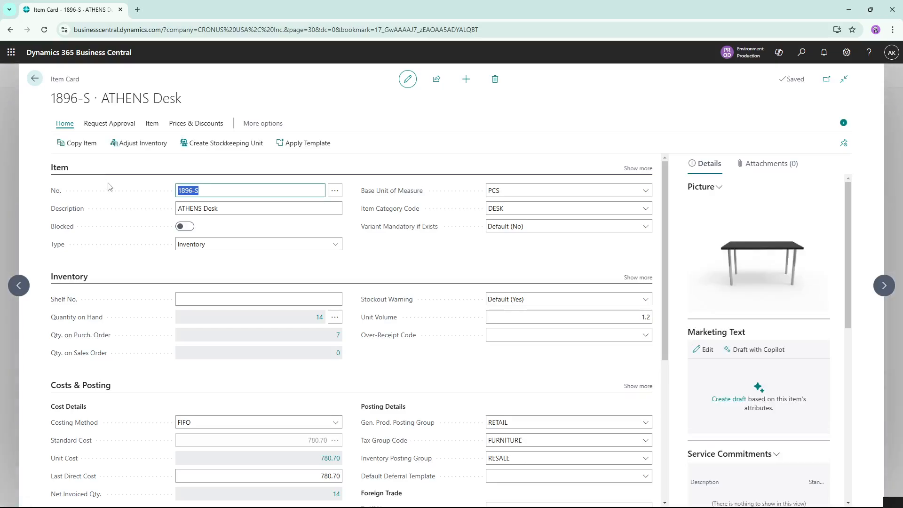
scroll(771, 273, "down", 5)
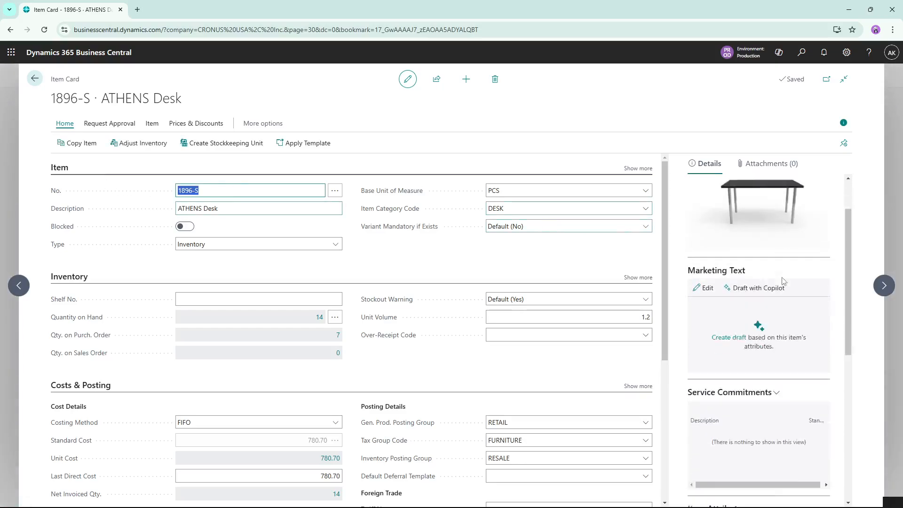
scroll(756, 278, "up", 5)
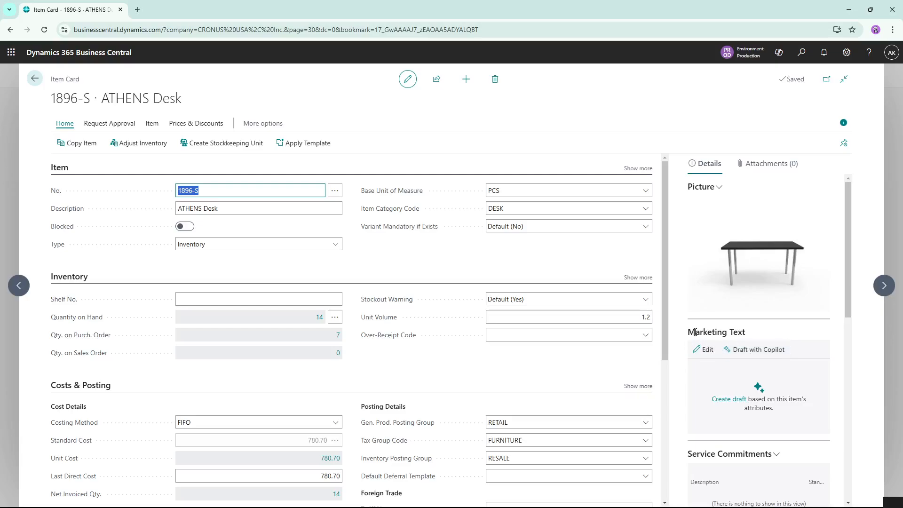
left_click(728, 399)
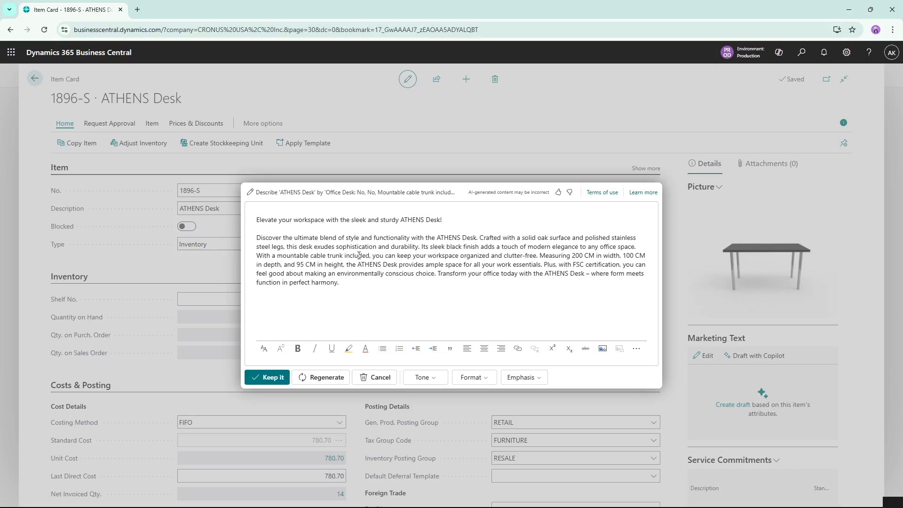
Examine the marketing text draft and the tone, format and emphasis options available for regenerating it
left_click(259, 222)
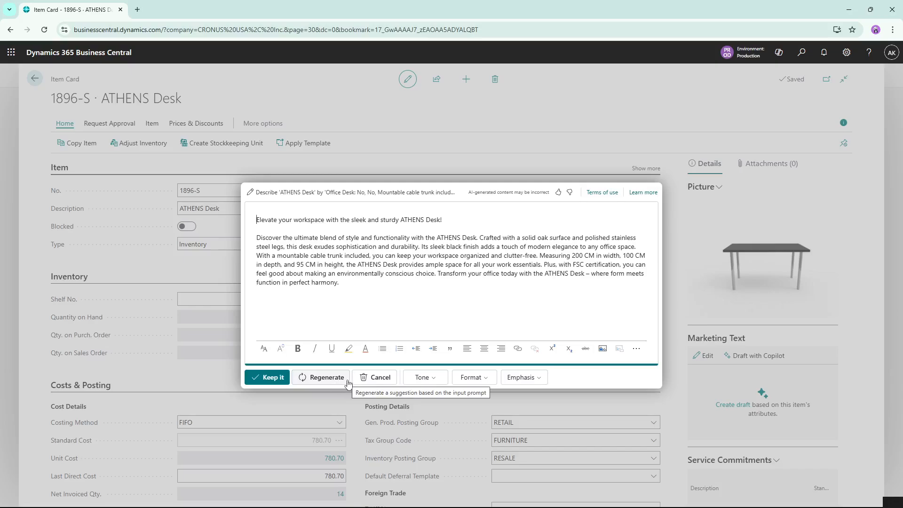
left_click(432, 378)
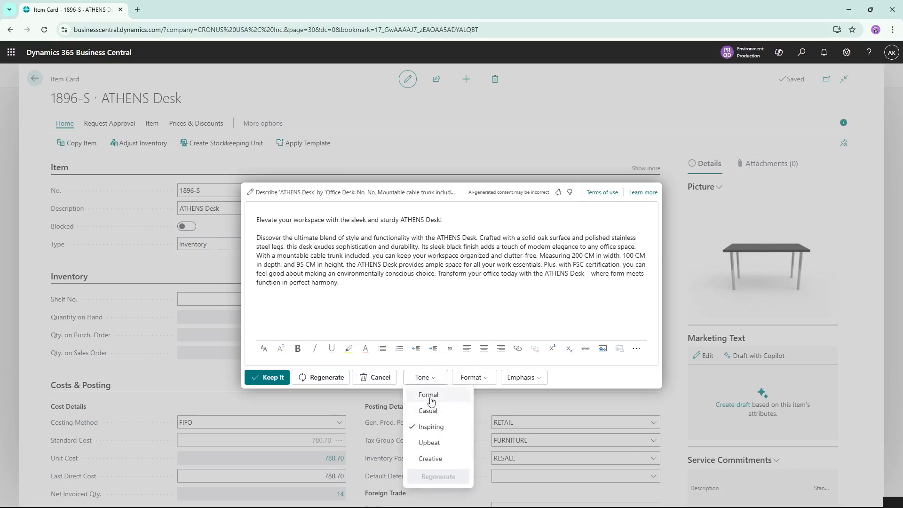
left_click(482, 378)
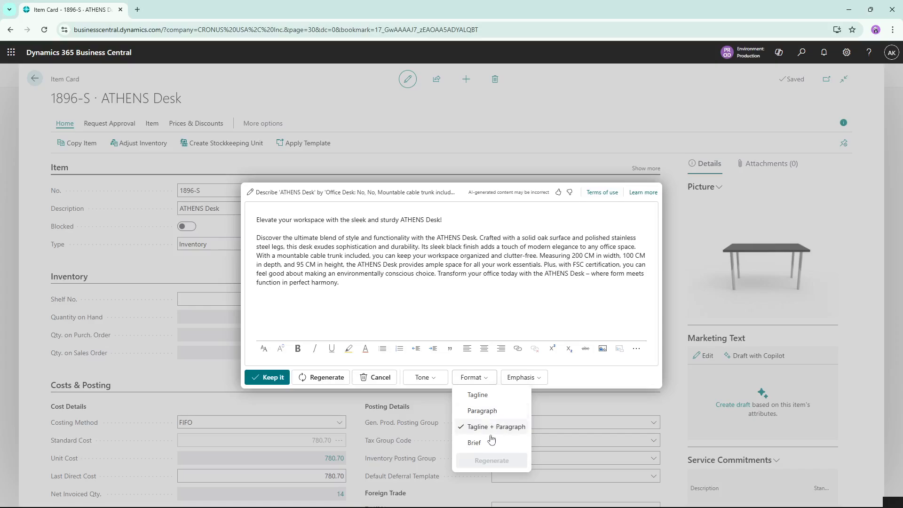
left_click(520, 379)
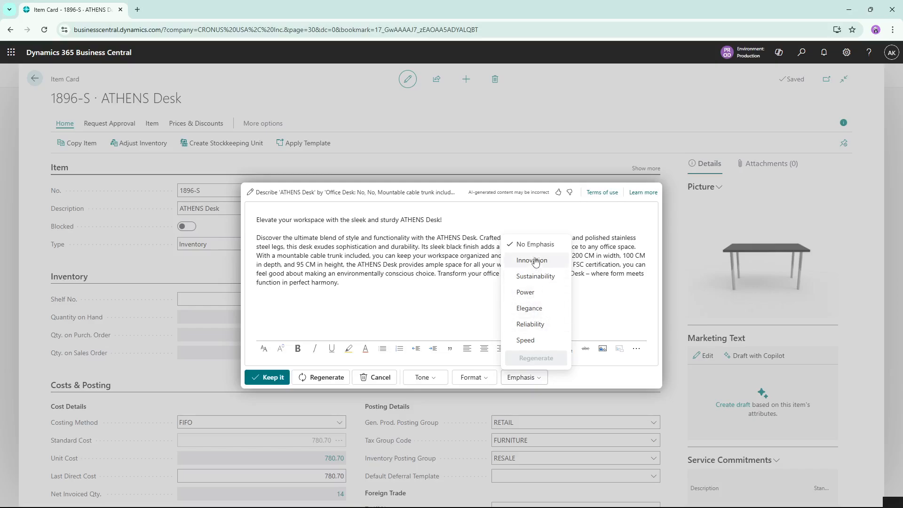
left_click(578, 384)
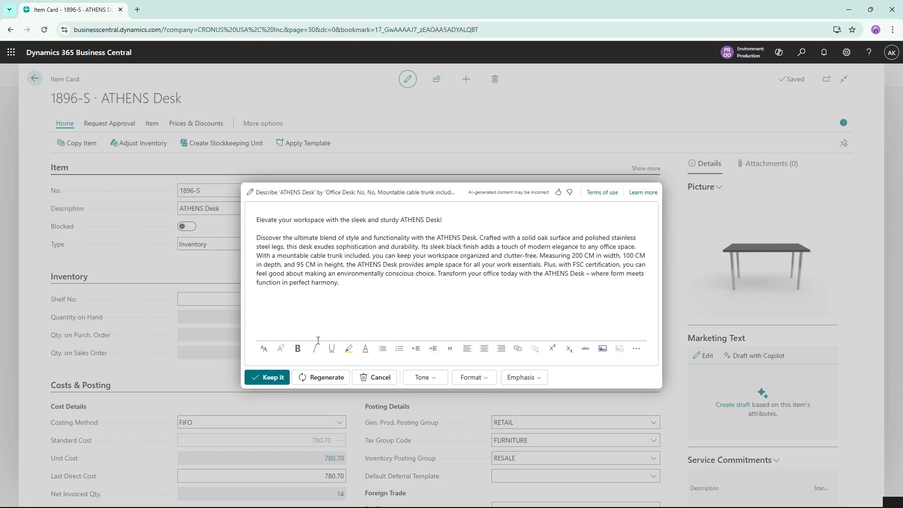
Keep the drafted marketing text and review it on the ATHENS Desk item card
left_click(272, 380)
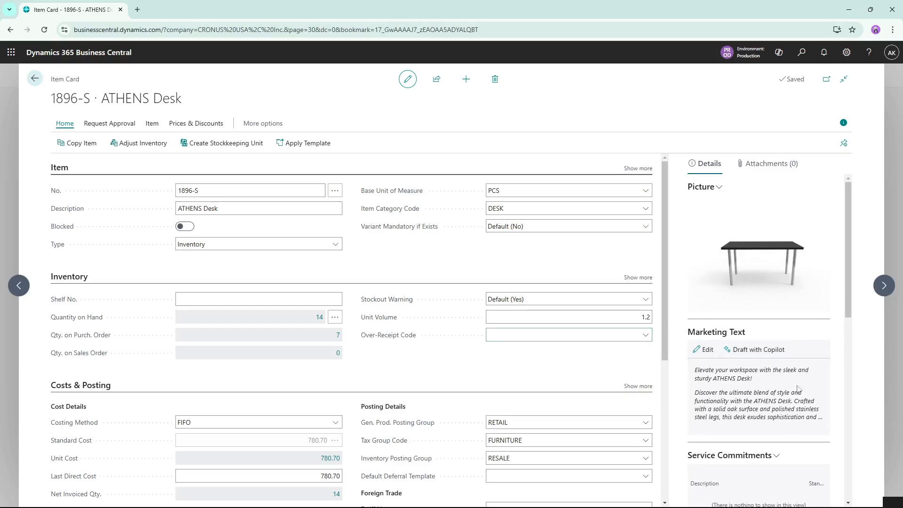
scroll(765, 390, "down", 2)
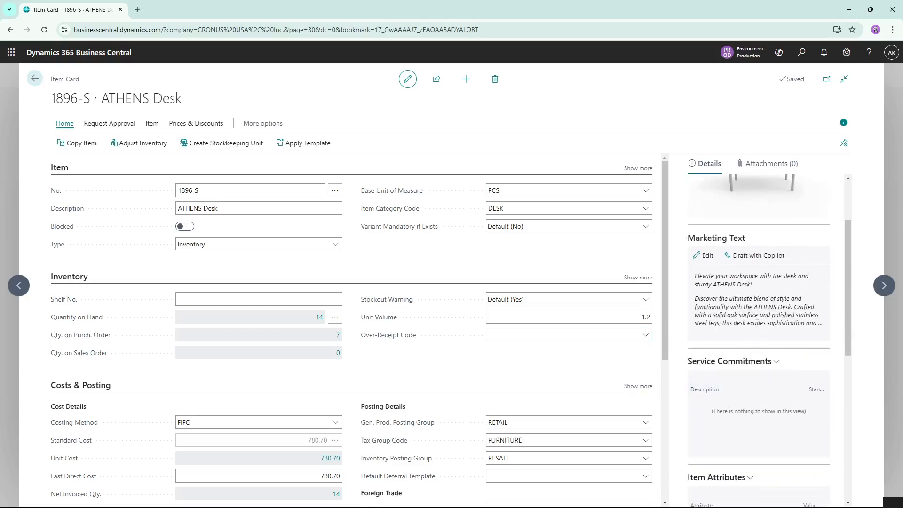
scroll(755, 323, "up", 2)
left_click_drag(756, 335, 687, 335)
left_click(785, 335)
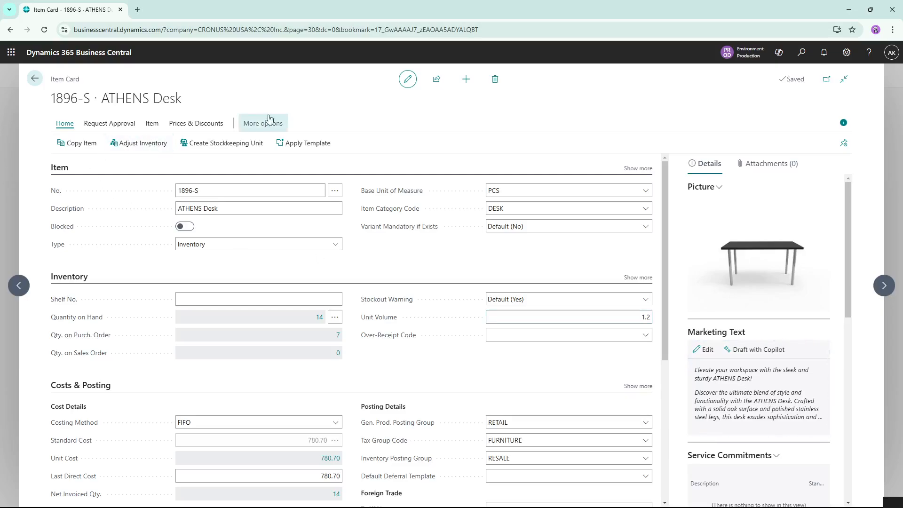
Leave the item card, reopen the Items list from the sales area and switch it to analysis mode
left_click(30, 81)
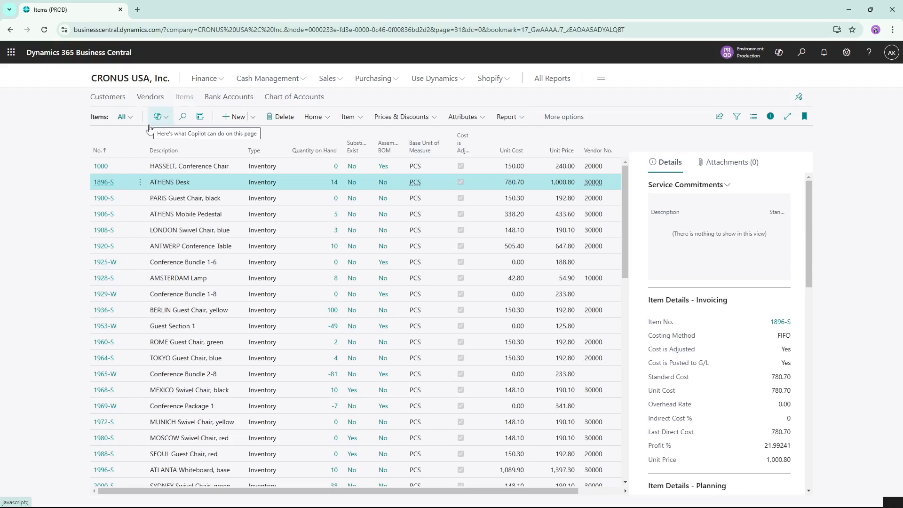
left_click(332, 79)
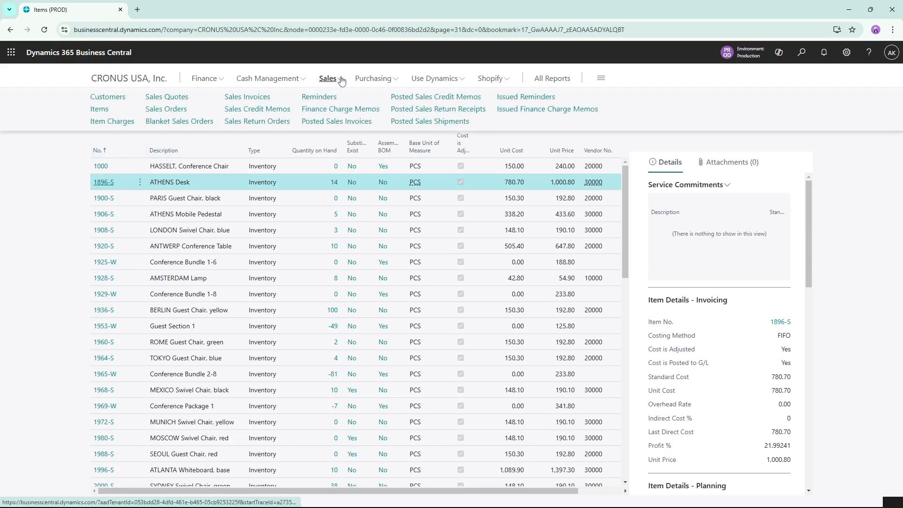
left_click(99, 110)
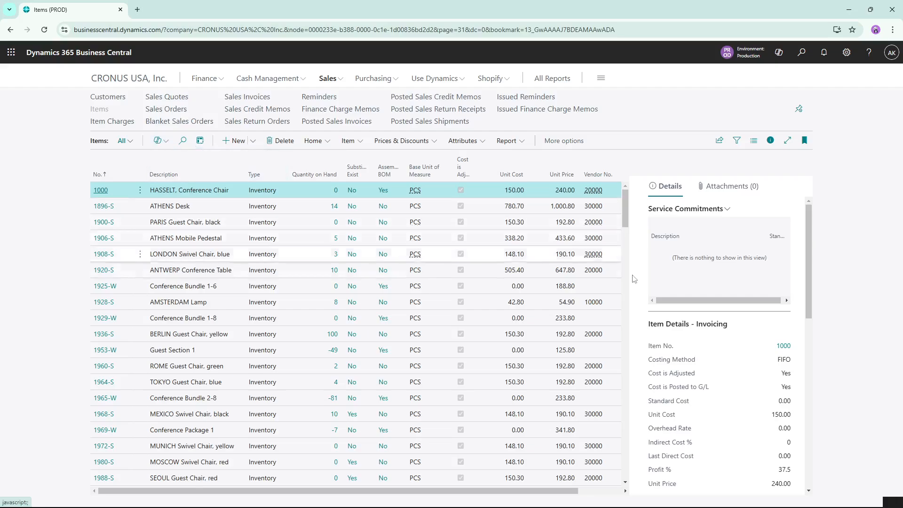
left_click(200, 141)
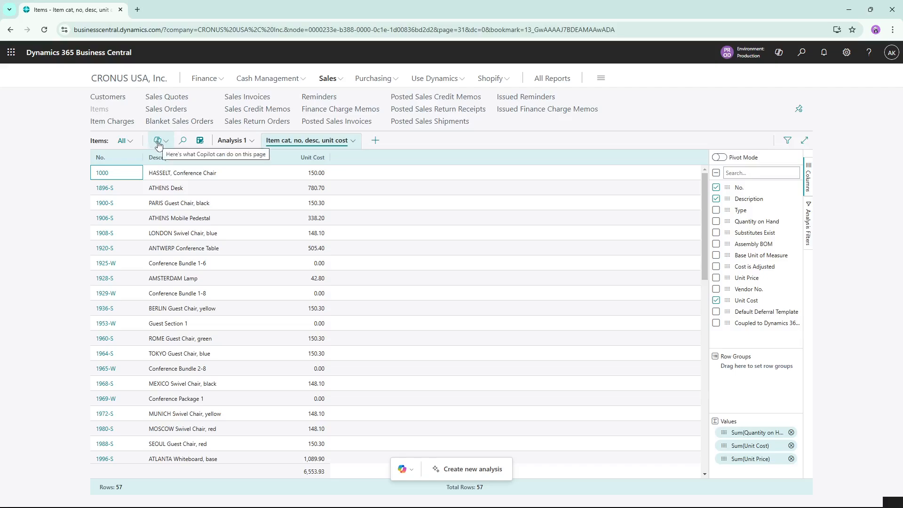
Generate a new Copilot analysis of the items with the prompt "no, desc, item cat, unit price"
scroll(331, 303, "down", 3)
scroll(330, 306, "up", 3)
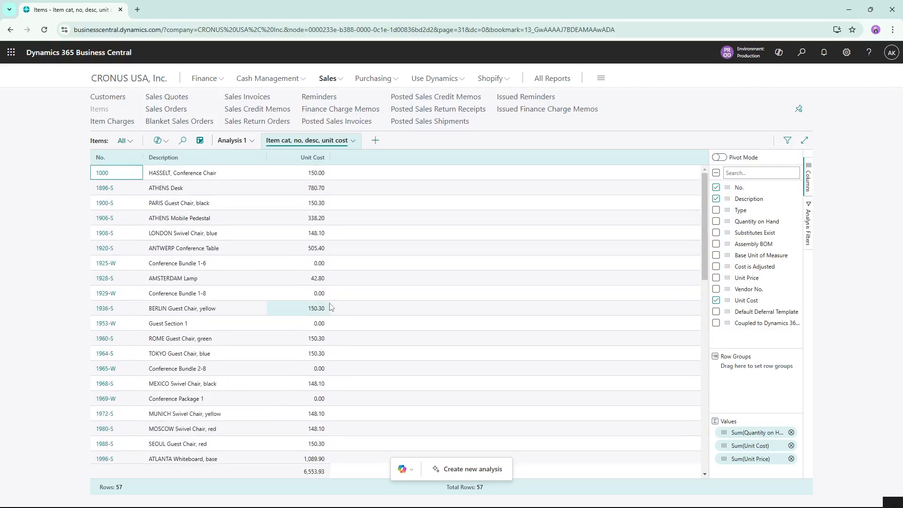
left_click(467, 472)
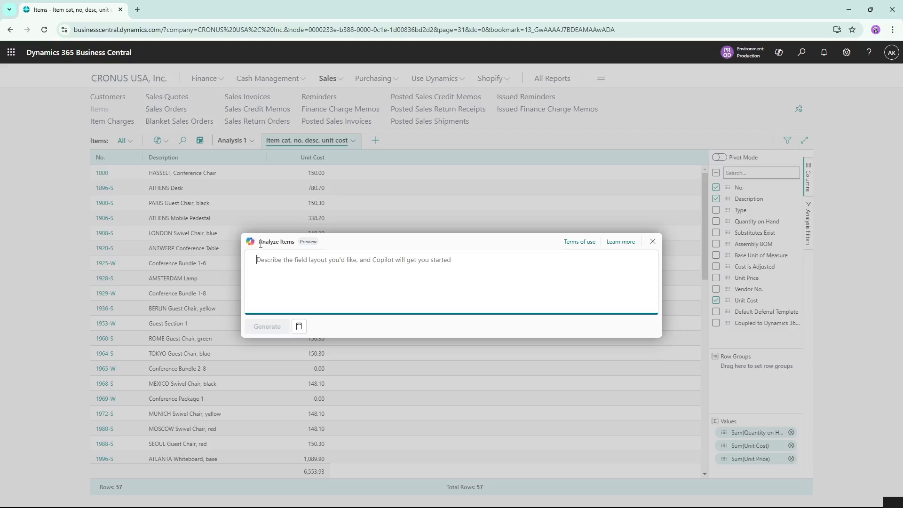
type("no")
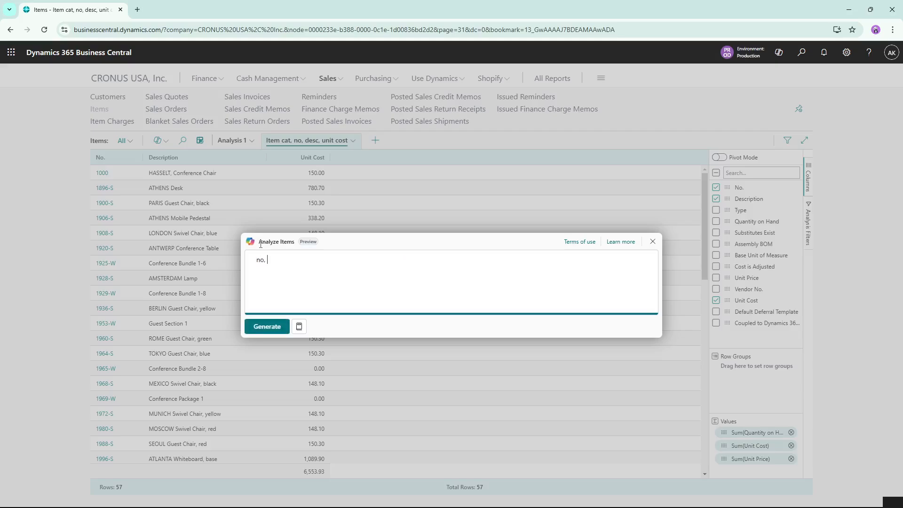
type(", des")
type("em cat")
type(", unit price")
left_click(268, 328)
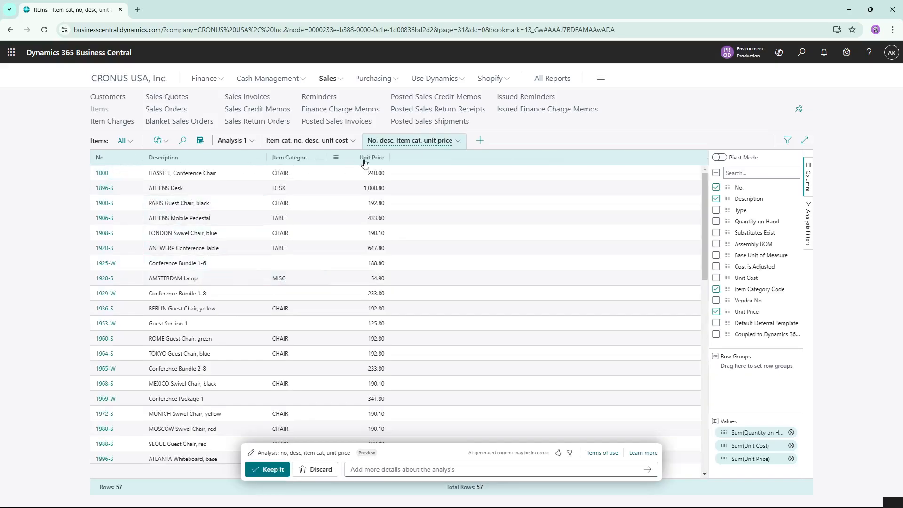
Refine the generated analysis with the instruction "group by item cat", and expand and collapse the CHAIR group
left_click(379, 470)
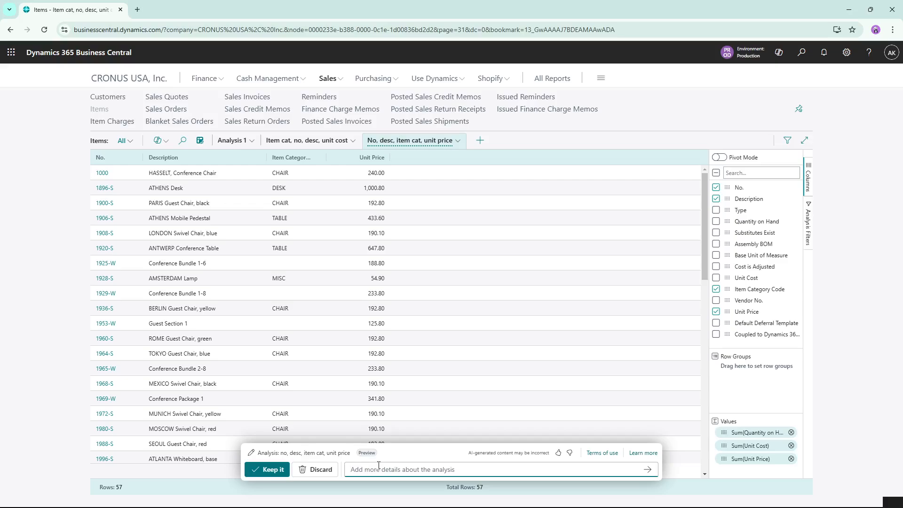
type("gr")
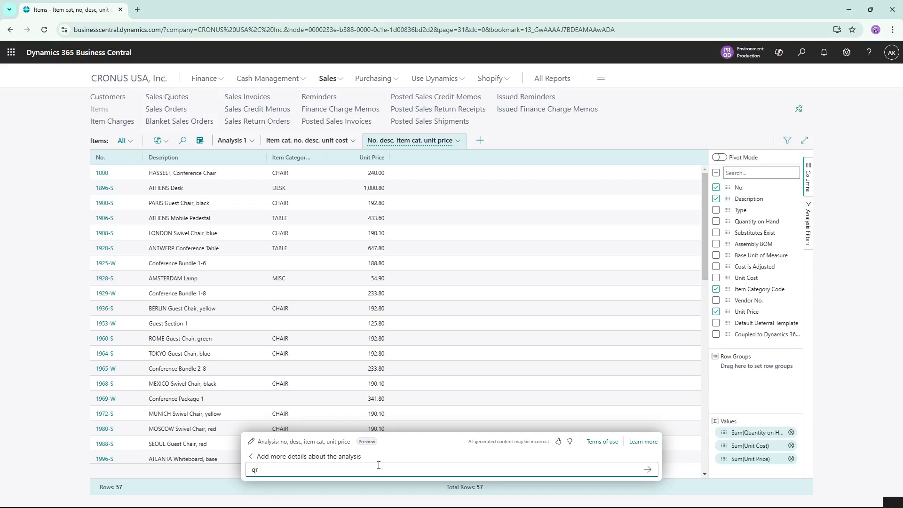
type("oup by item cat")
key("Return")
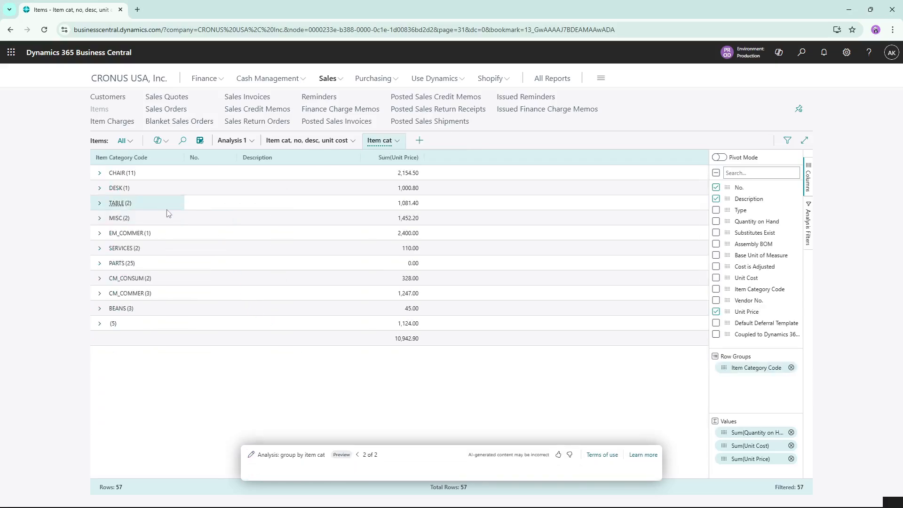
left_click(99, 174)
left_click(103, 175)
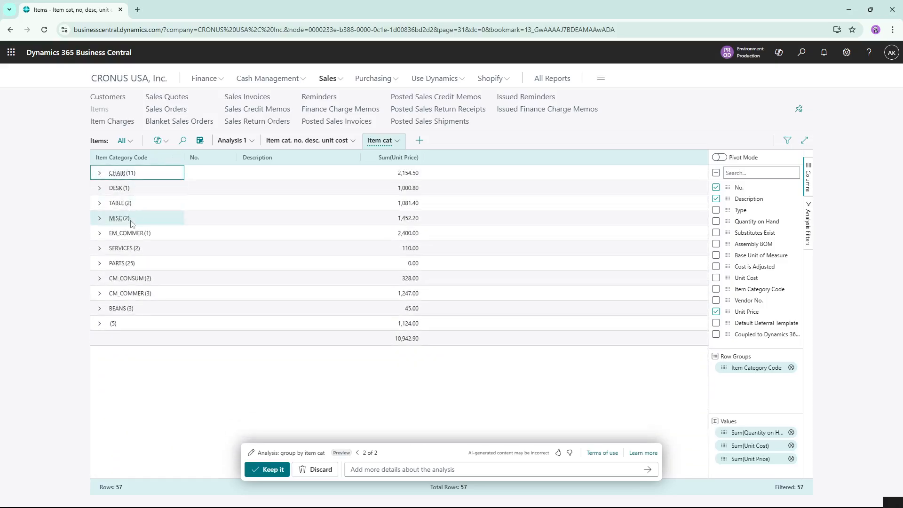
Review the CHAIR group's items and the available analysis filters, and return to the home page
left_click(100, 174)
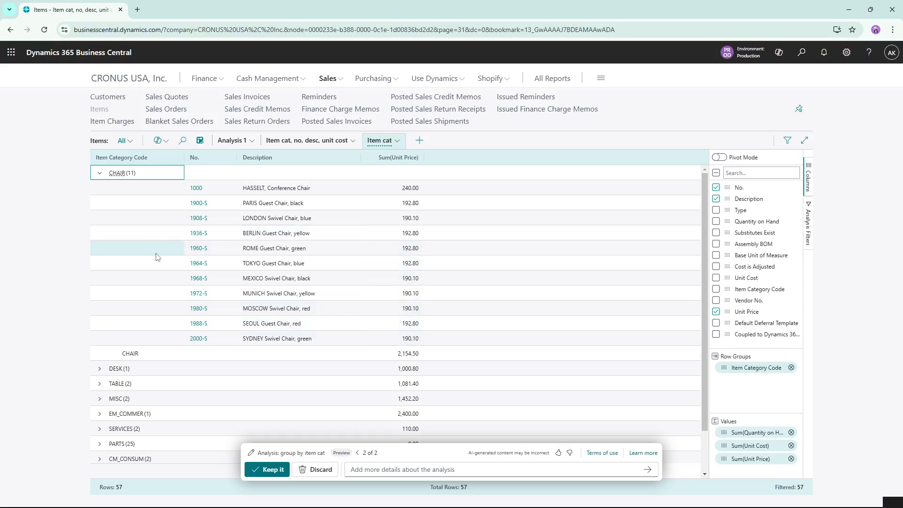
left_click(807, 237)
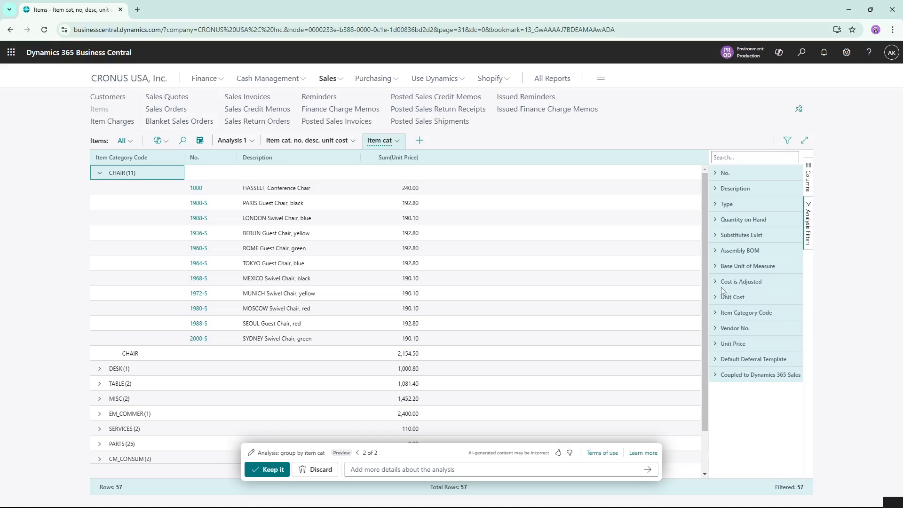
scroll(292, 212, "down", 1)
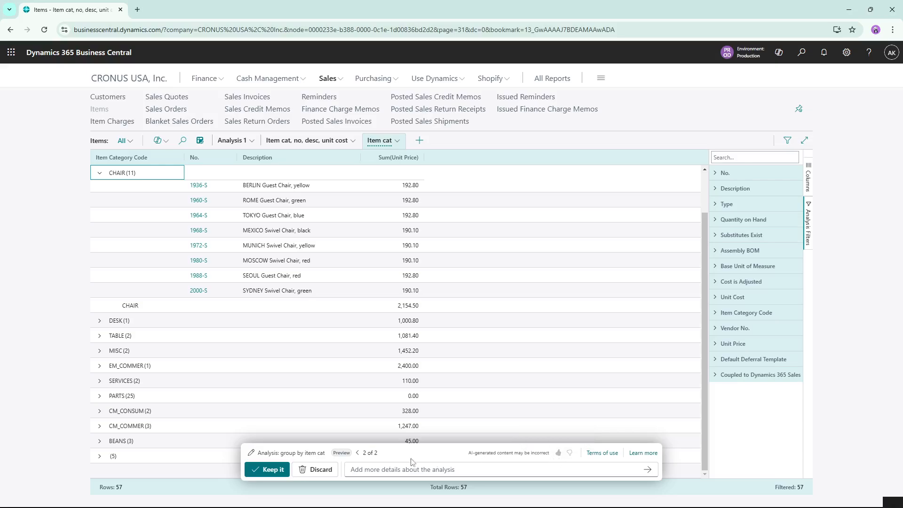
left_click(112, 80)
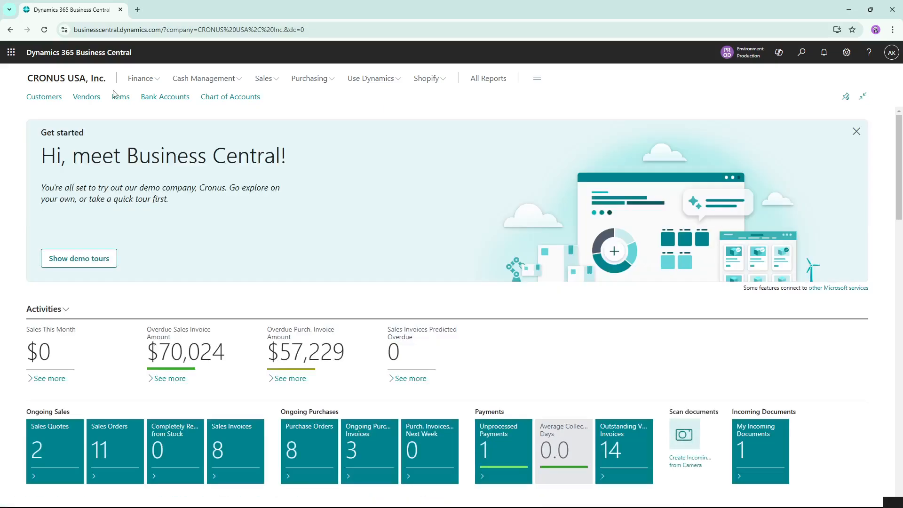
Ask the Copilot chat for "chairs in stock under 500" and give feedback on its answer
left_click(778, 53)
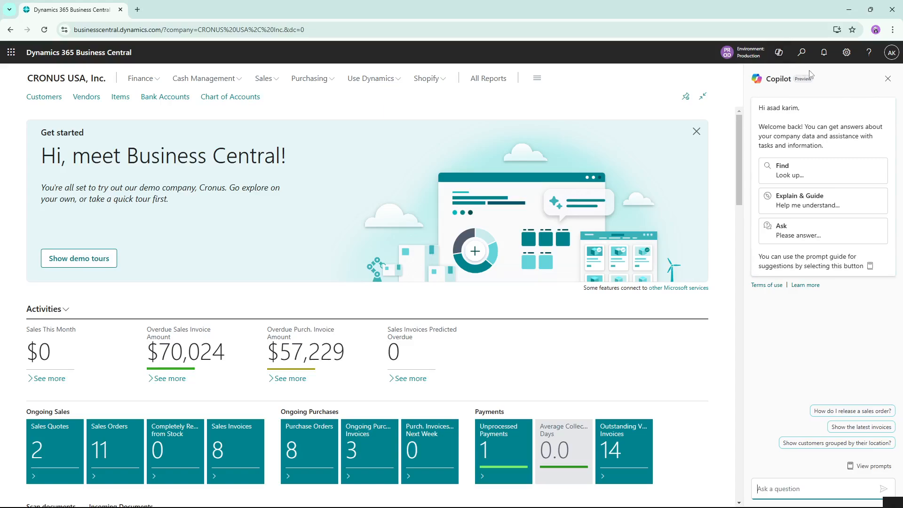
left_click(778, 488)
type("chairs in stock under 500")
key("Return")
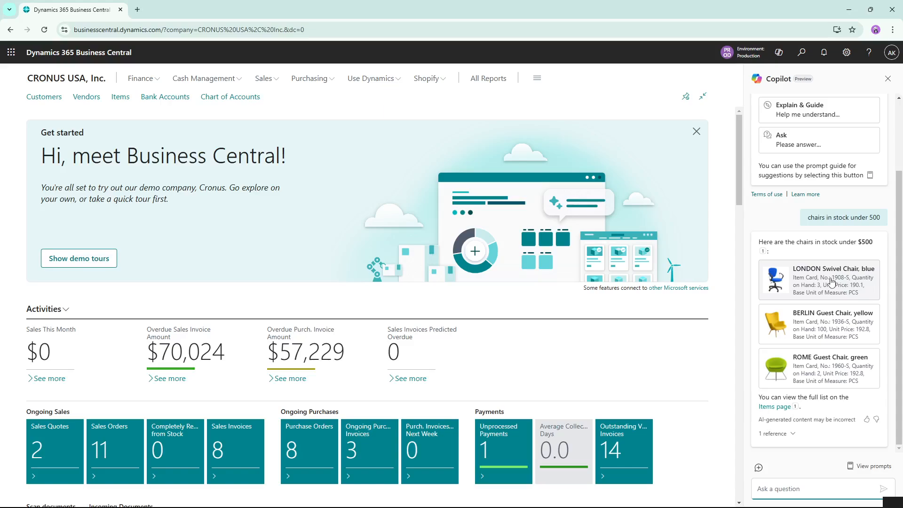
left_click(865, 420)
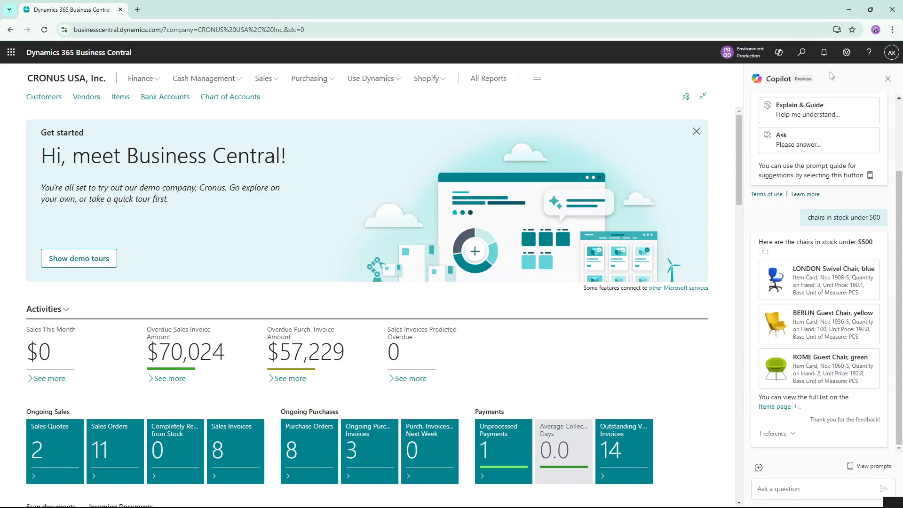
Try the Find prompt starter in the Copilot chat, look over the conversation and close the chat
scroll(818, 141, "up", 3)
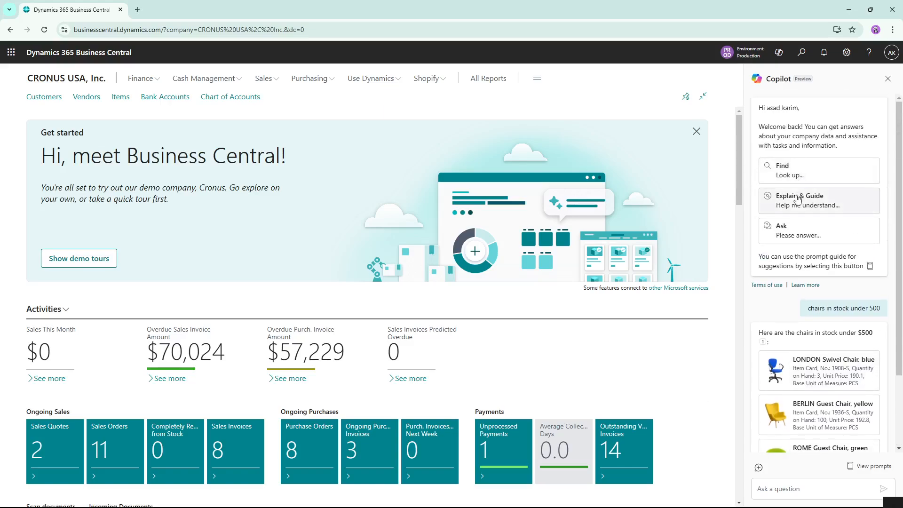
left_click(784, 169)
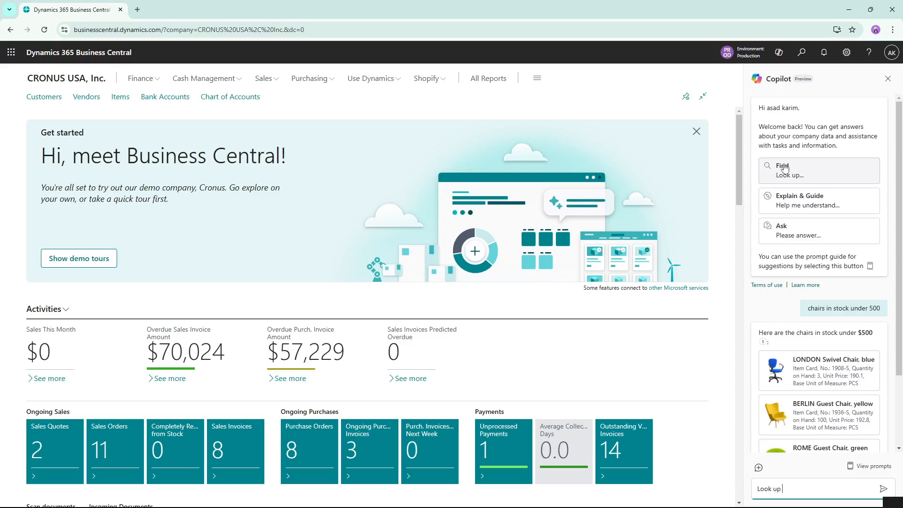
scroll(821, 338, "down", 2)
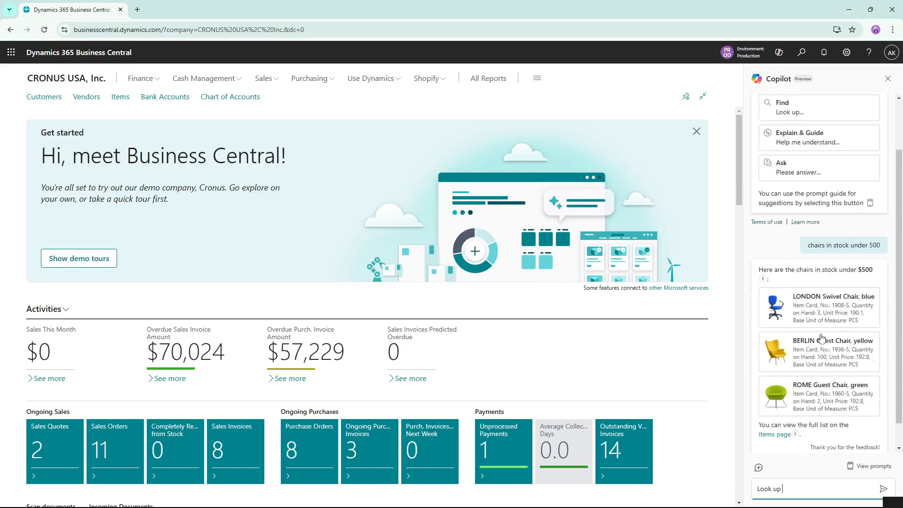
scroll(799, 291, "up", 3)
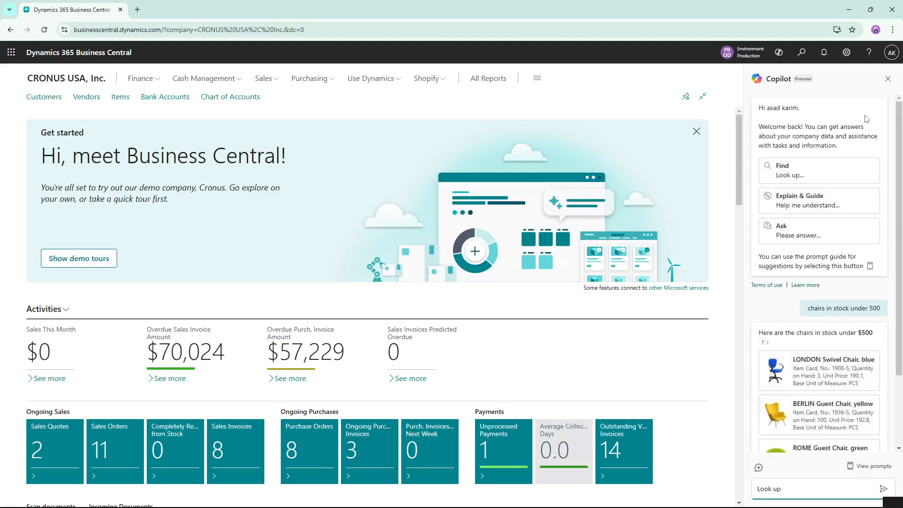
left_click(886, 79)
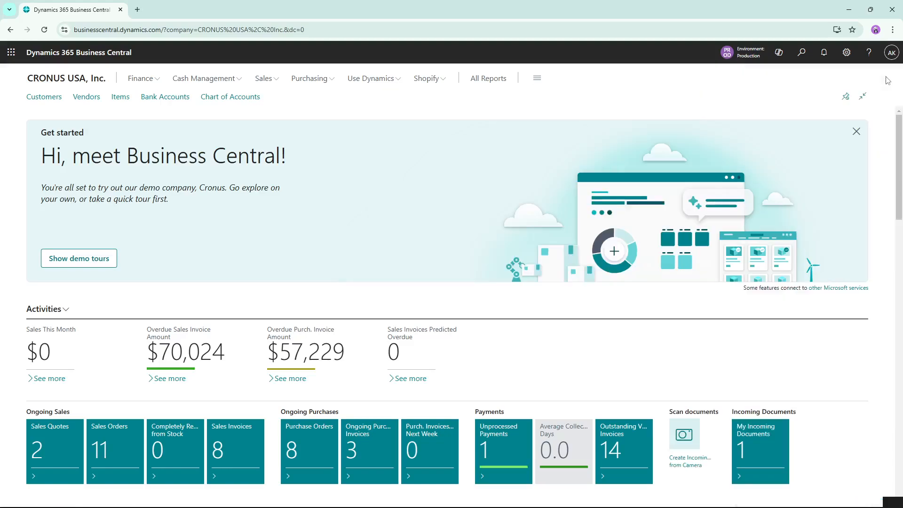
Search for "bank rec", show the Bank Account Reconciliations list in wide view and open the CHECKING reconciliation
left_click(799, 53)
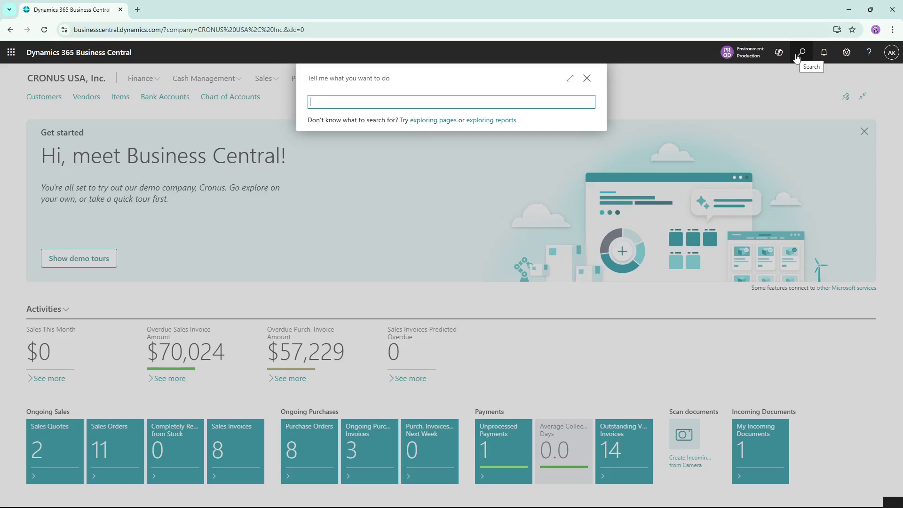
type("bank rec")
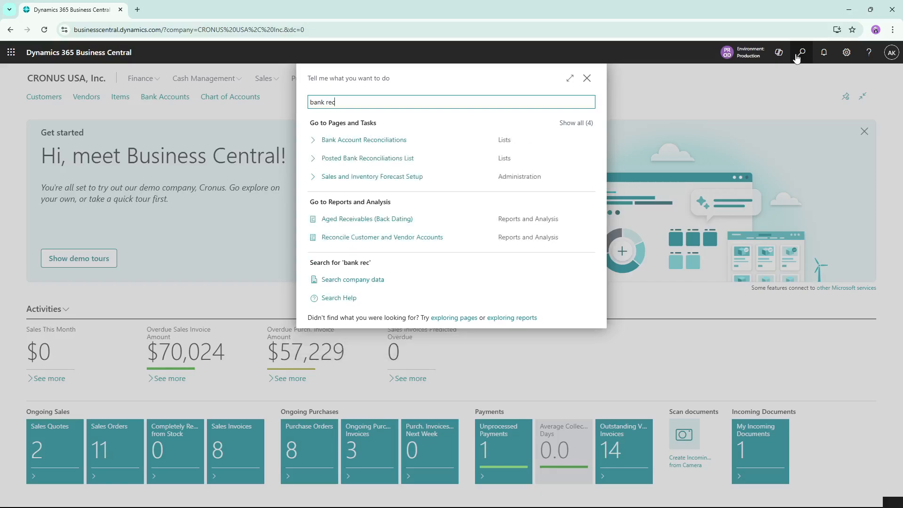
left_click(365, 142)
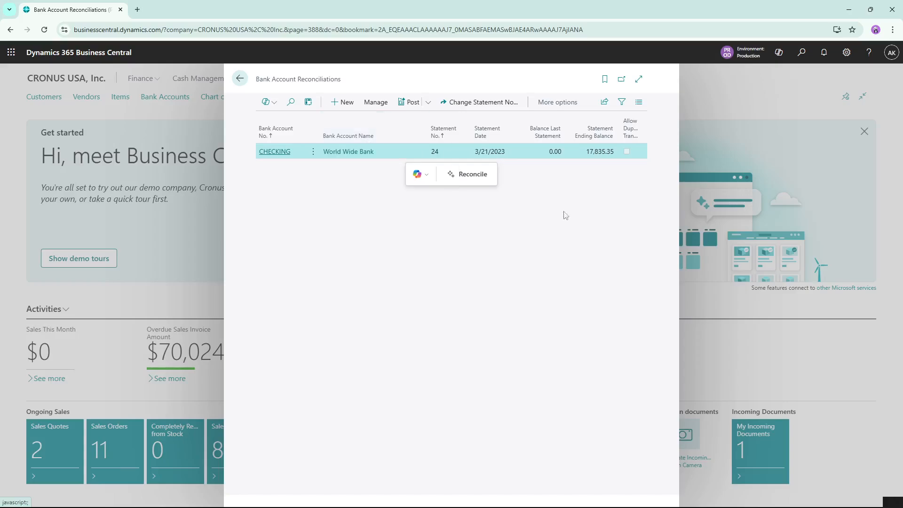
left_click(639, 79)
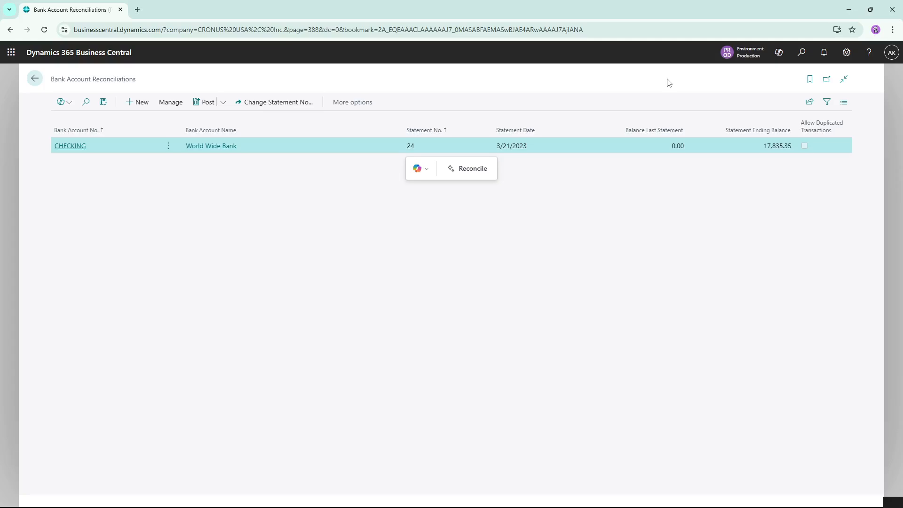
left_click(77, 147)
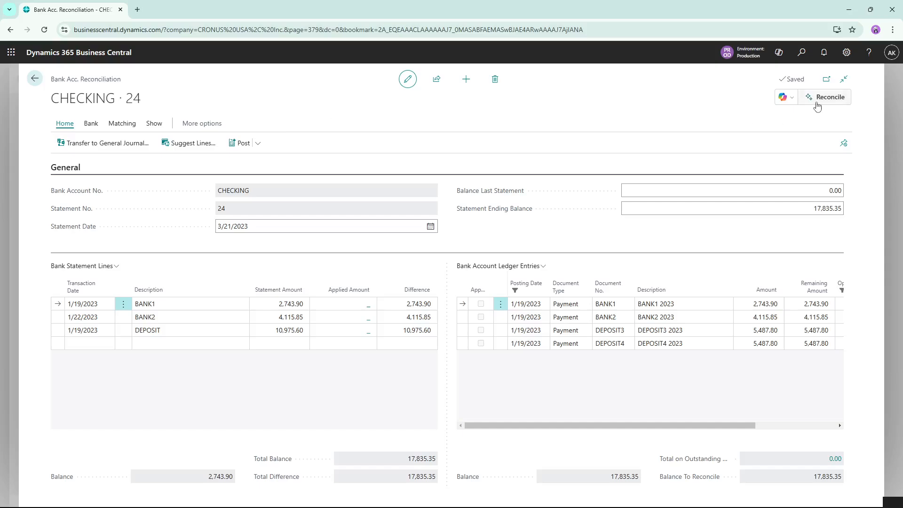
Reconcile the CHECKING statement with Copilot and keep the match proposals
left_click(792, 98)
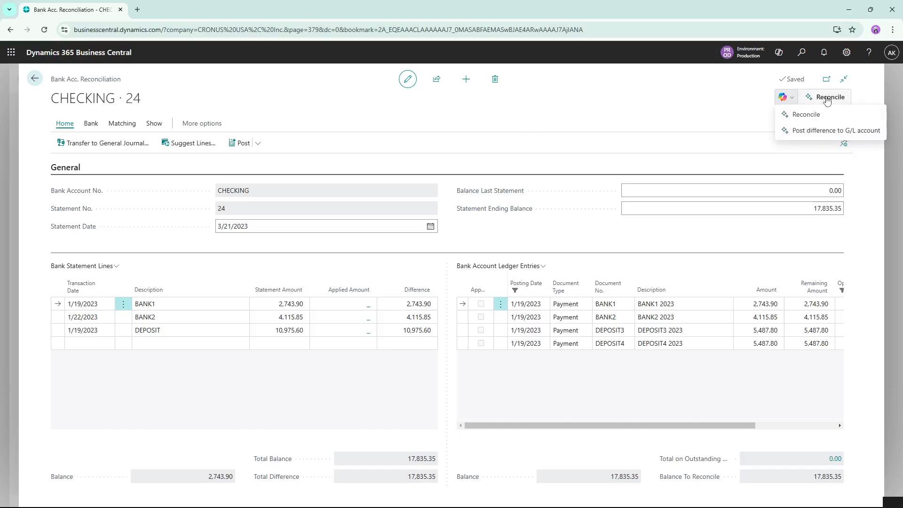
left_click(805, 114)
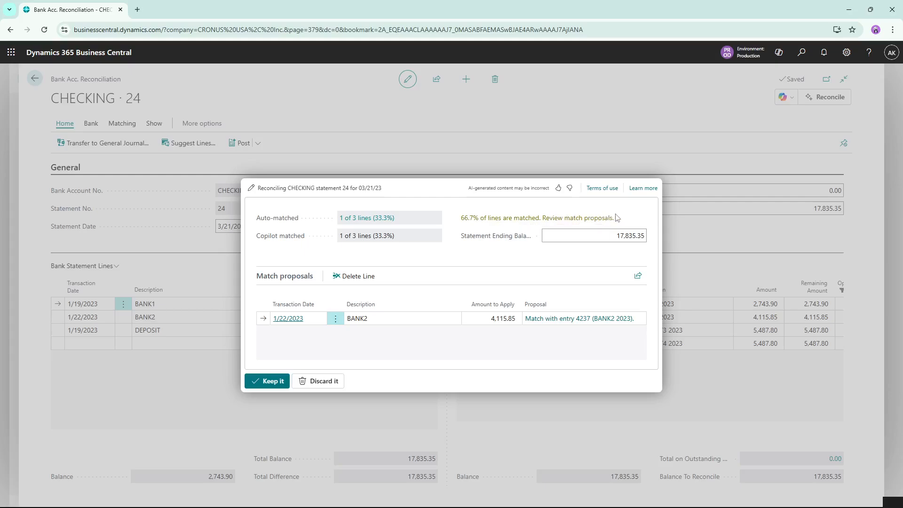
left_click(272, 378)
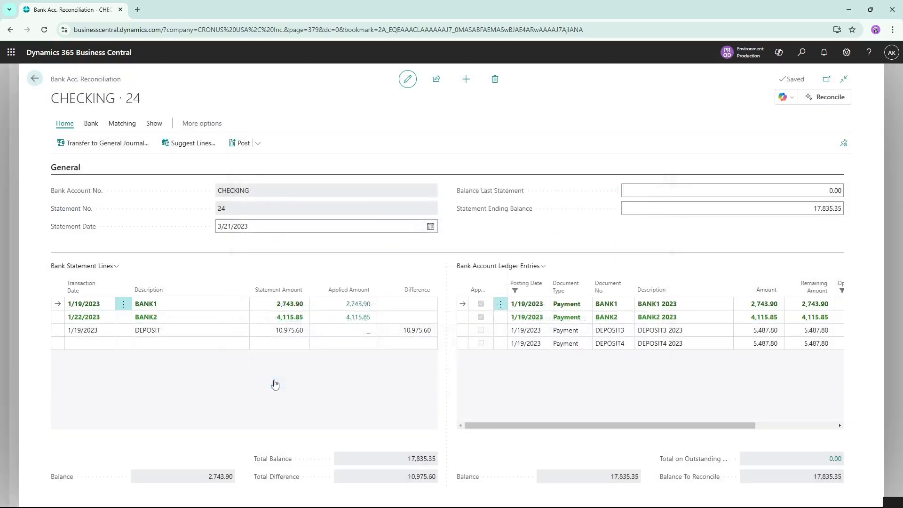
Inspect the matched BANK1 statement line, and leave the bank reconciliation pages for the home page
left_click(191, 302)
left_click(34, 79)
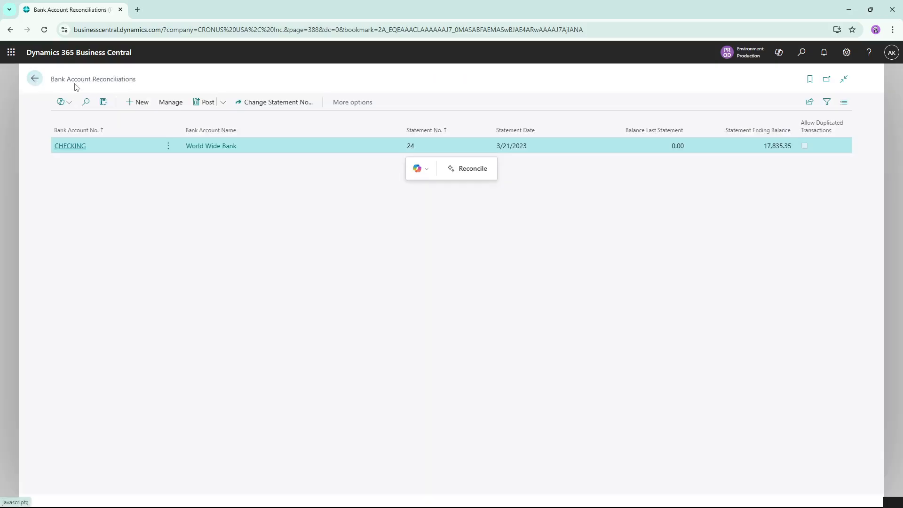
left_click(34, 79)
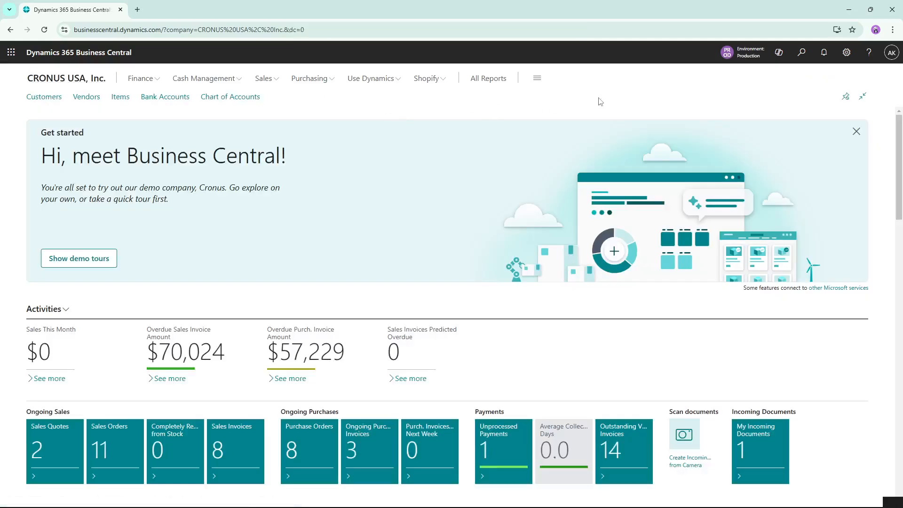